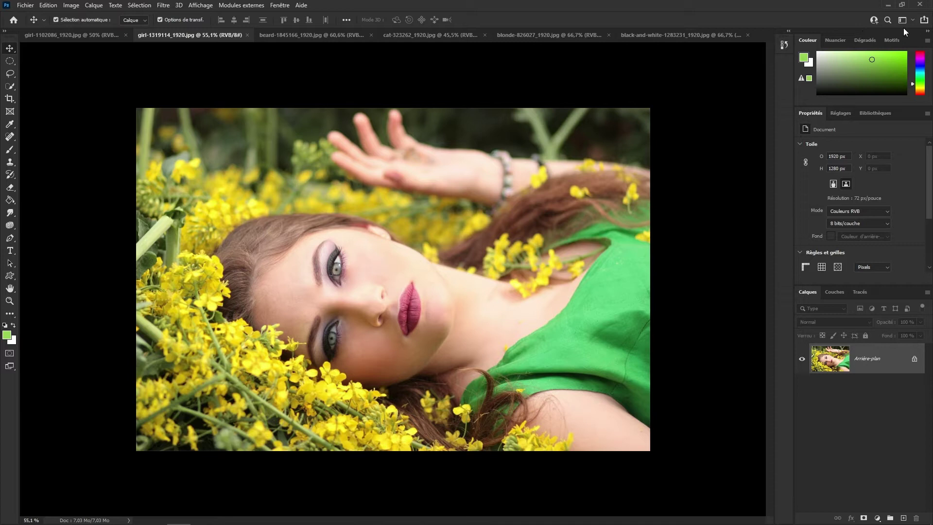
Select the Les indispensables workspace for the panel layout.
key("super")
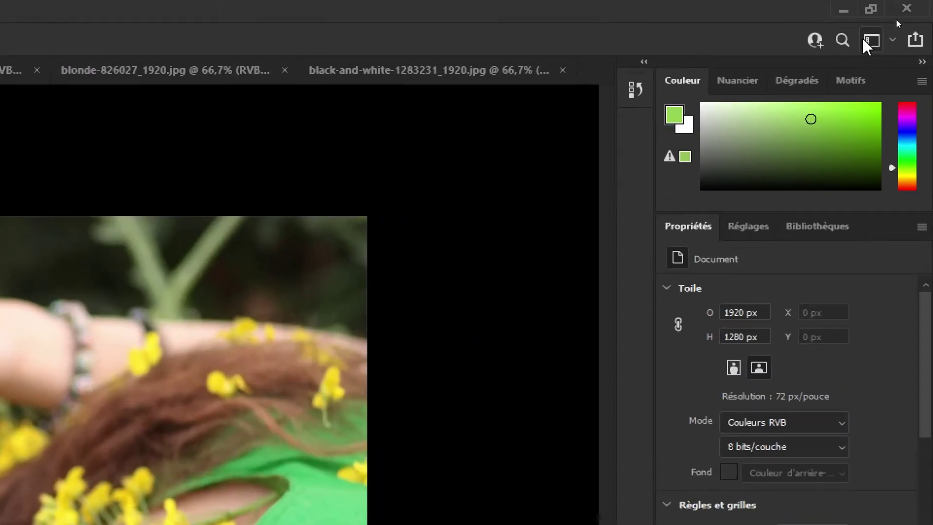
left_click(893, 39)
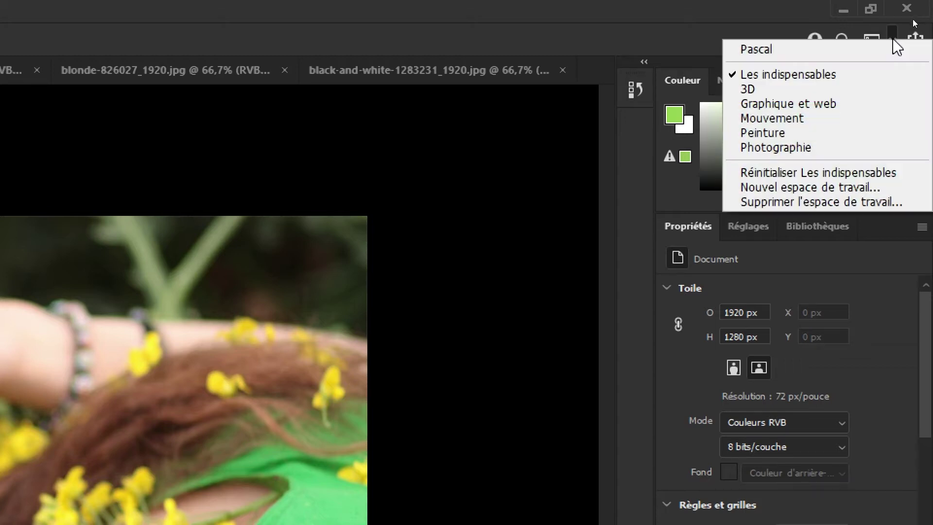
left_click(773, 76)
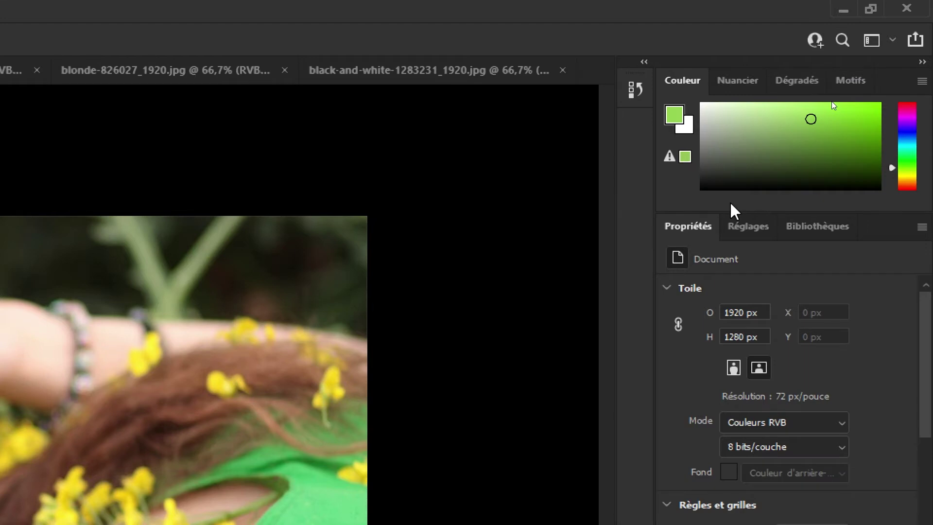
key("super+minus")
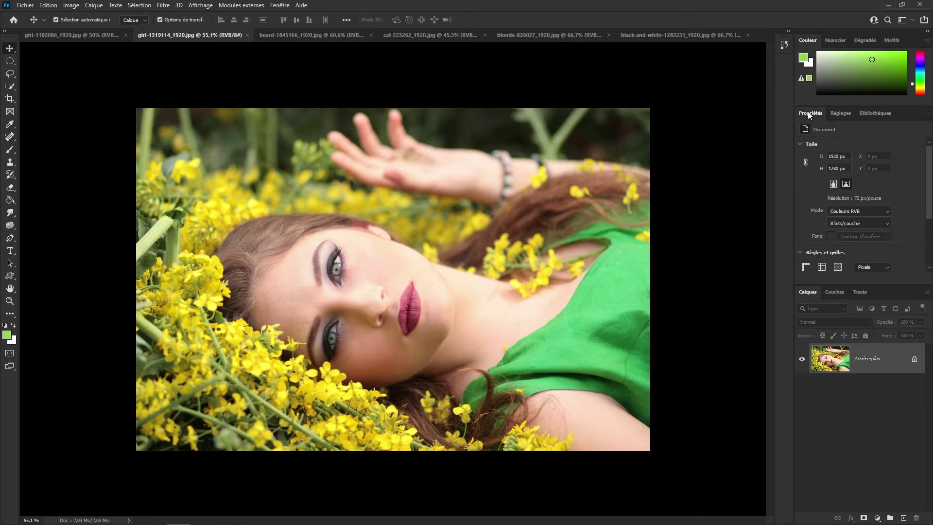
Examine the Réglages panel and the contents of the Bibliothèques panel, and return to Propriétés.
left_click(844, 115)
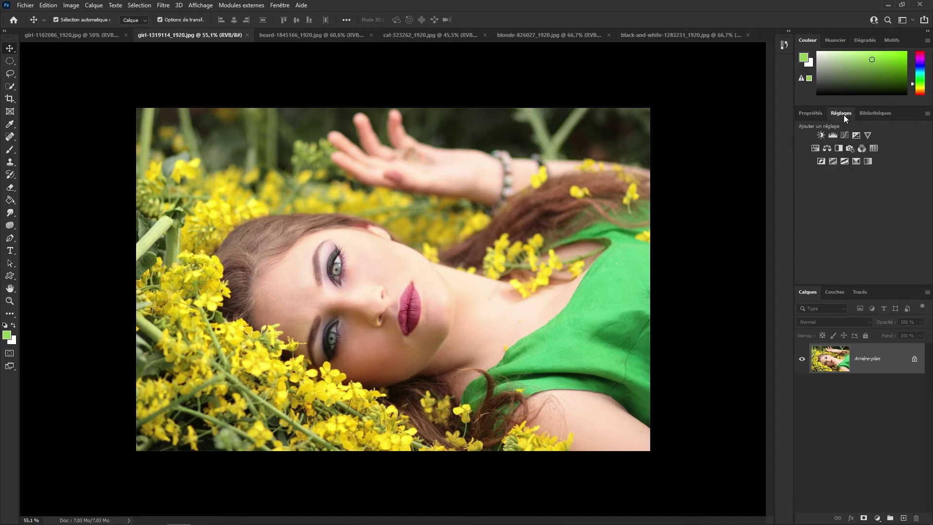
left_click(873, 115)
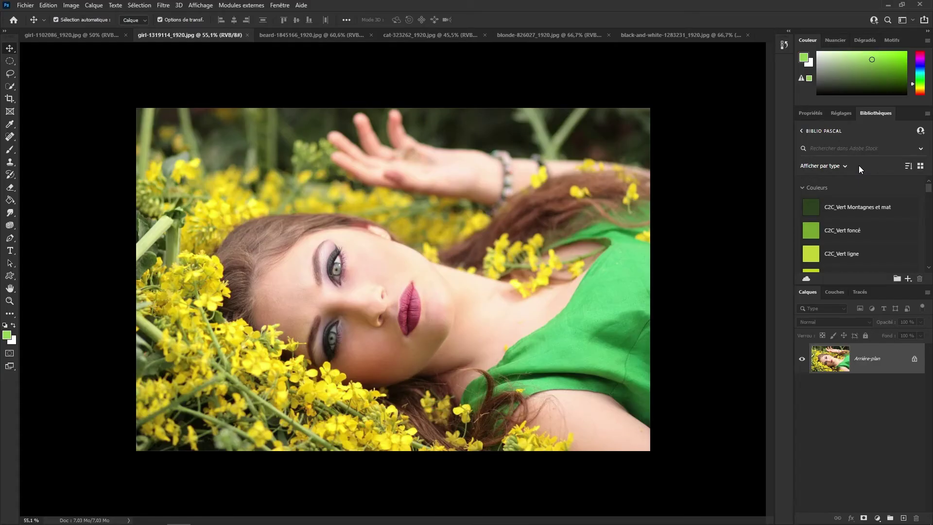
scroll(875, 214, "down", 5)
scroll(873, 206, "down", 8)
scroll(873, 204, "down", 5)
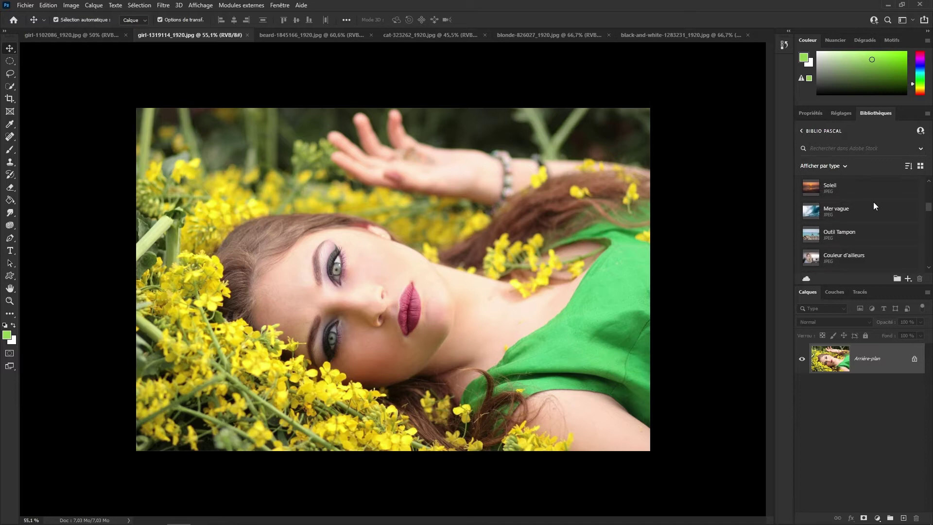
scroll(873, 205, "down", 8)
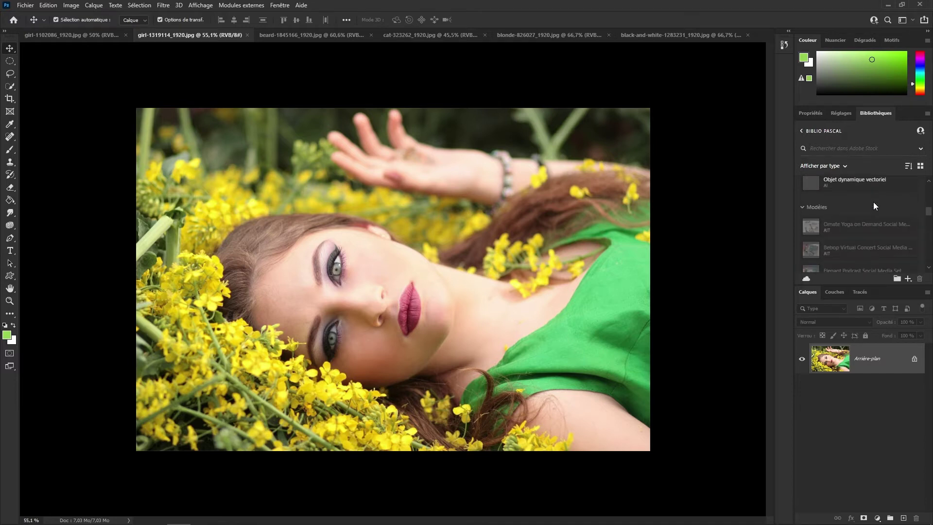
scroll(873, 202, "up", 15)
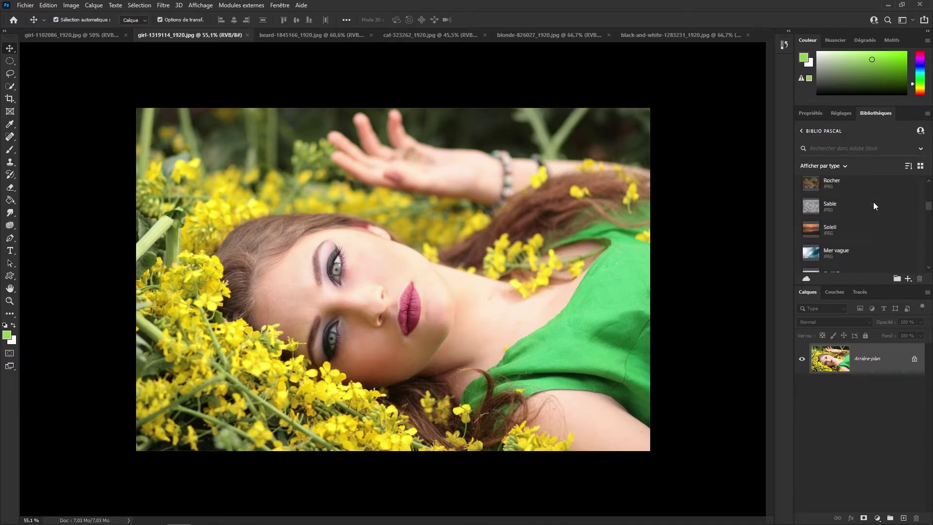
left_click(811, 111)
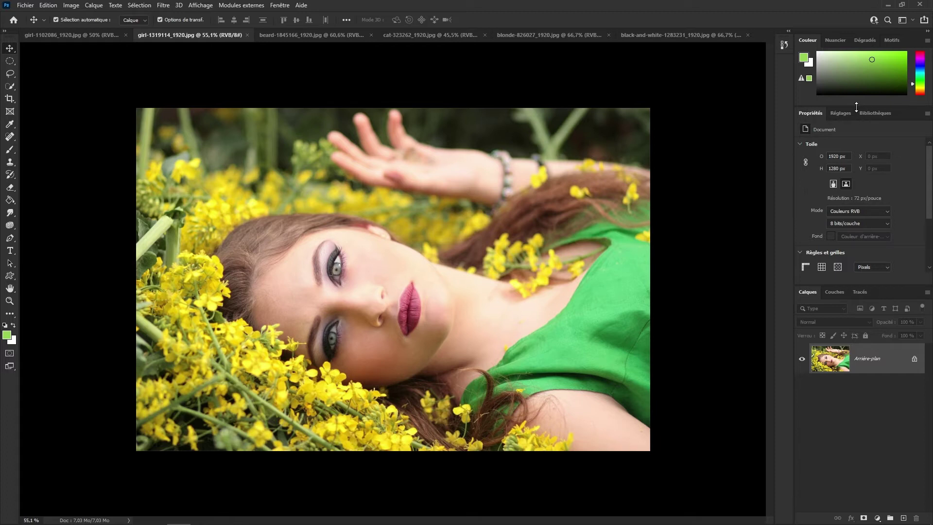
Resize the Couleur, Propriétés and Calques panel groups so Calques gets more height, and slightly narrow the panel dock.
left_click_drag(856, 107, 838, 114)
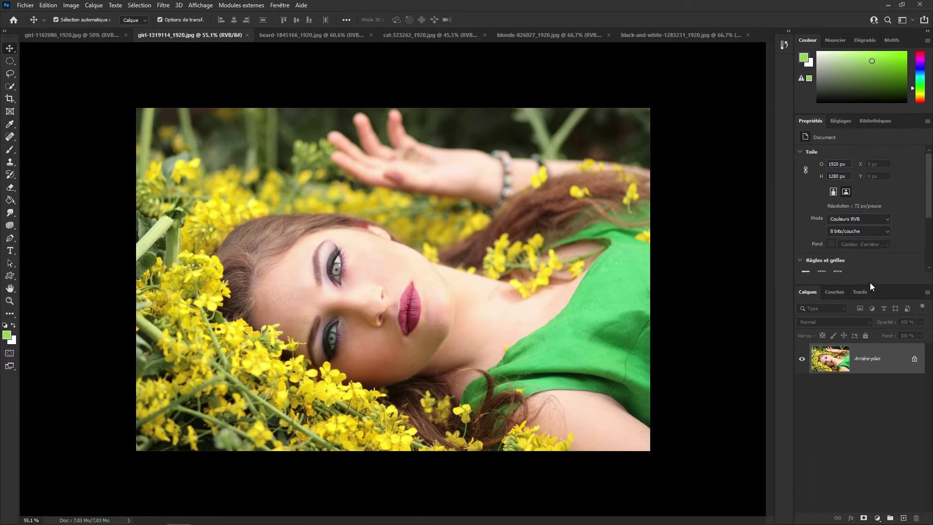
left_click_drag(870, 283, 888, 384)
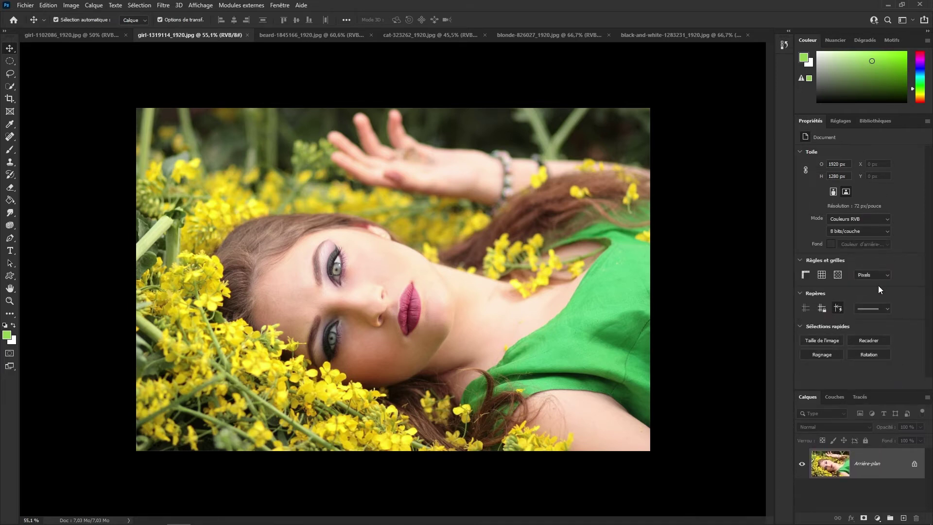
left_click_drag(904, 390, 900, 184)
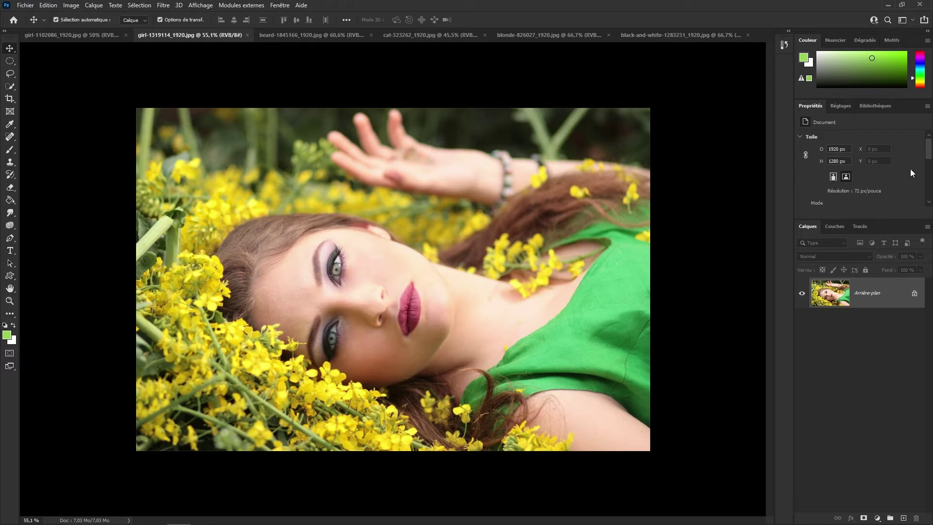
mouse_move(929, 156)
left_mouse_down()
mouse_move(931, 188)
mouse_move(931, 160)
left_mouse_up()
left_click_drag(795, 180, 908, 187)
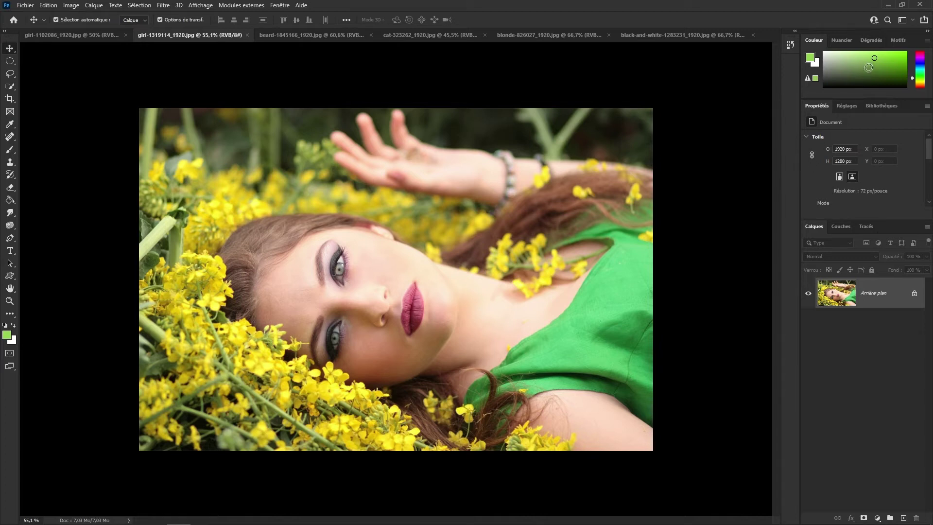
Collapse the main panel dock, try its icon-only and labelled widths, and expand it again.
left_click(928, 32)
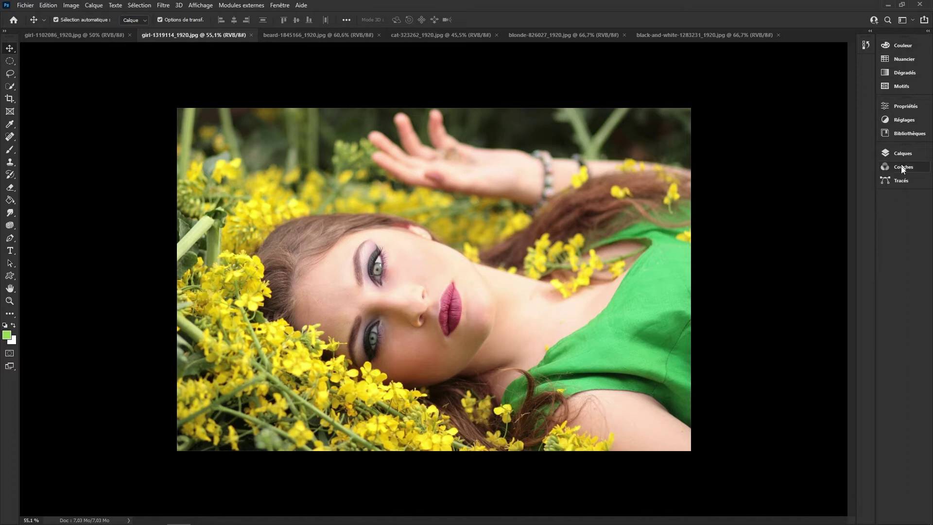
left_click_drag(875, 243, 914, 239)
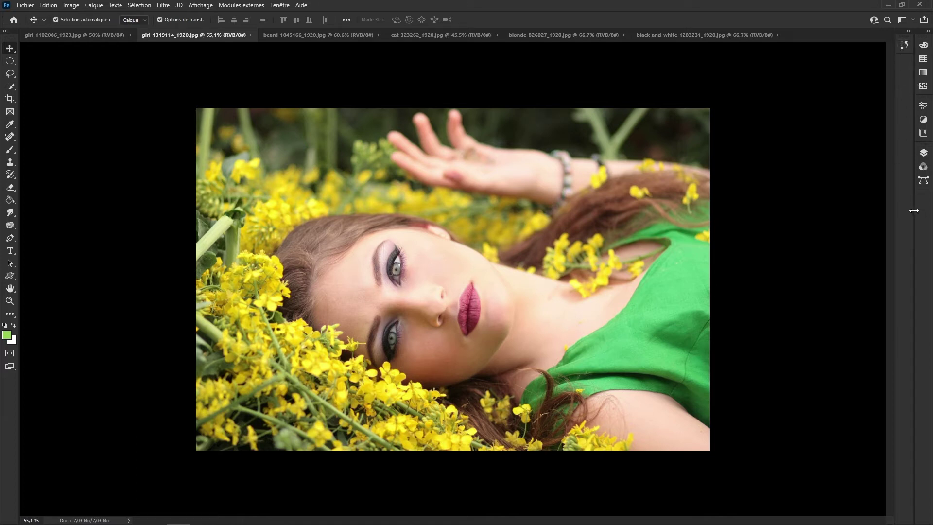
left_click_drag(915, 211, 876, 218)
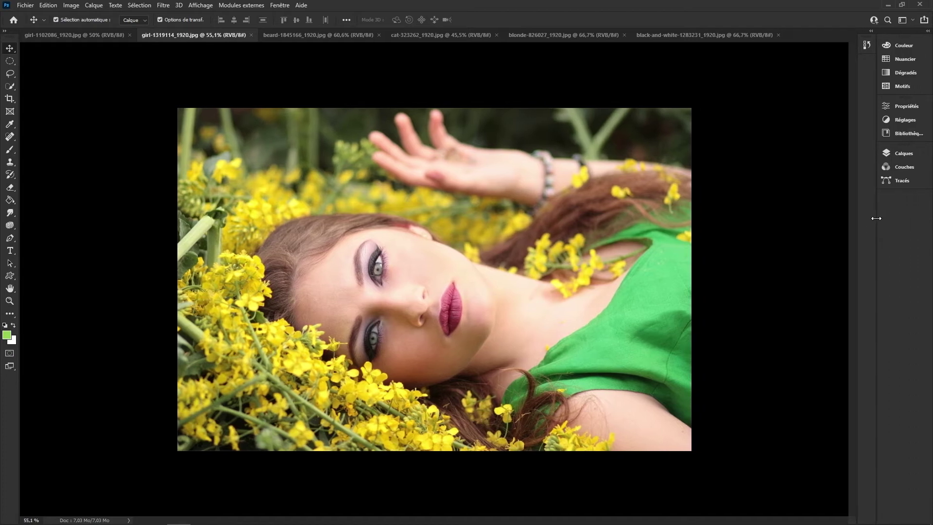
left_click(928, 31)
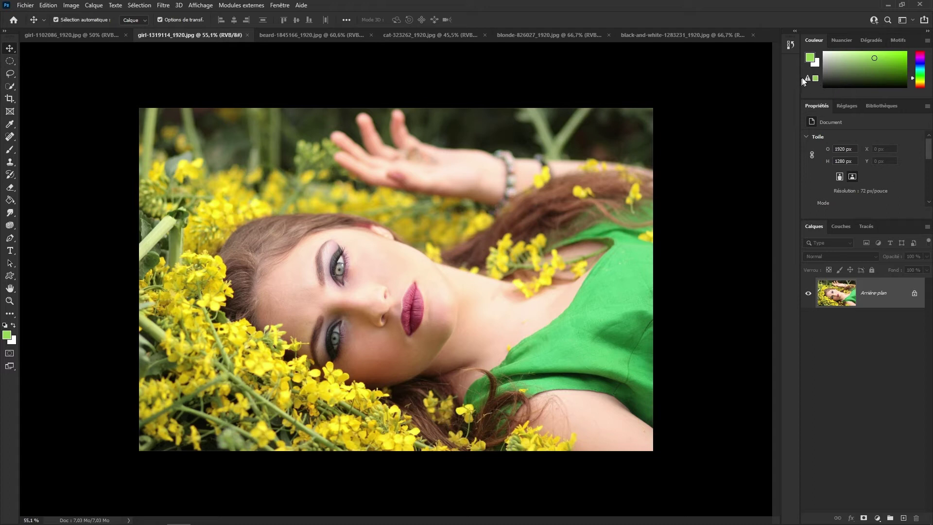
Move the Bibliothèques panel into the collapsed dock below Historique and widen that dock to show labels.
left_click(879, 107)
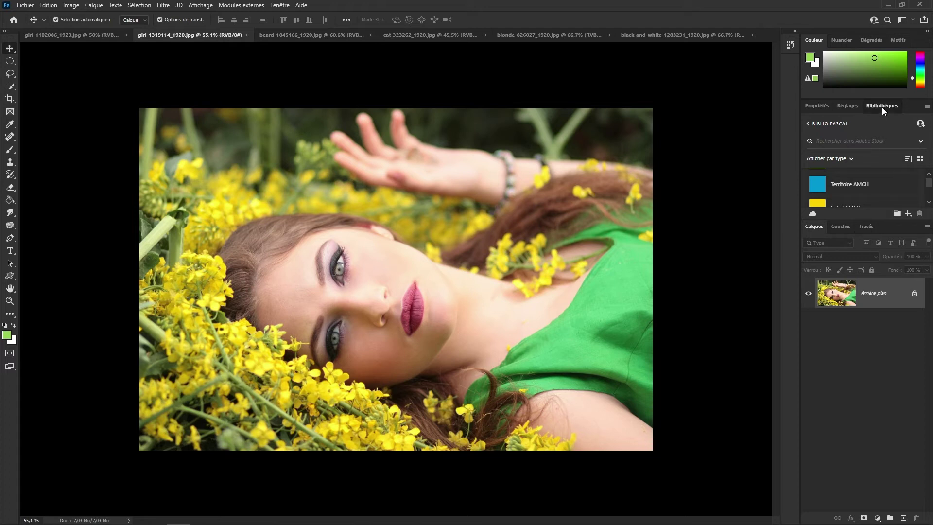
left_click_drag(882, 107, 791, 69)
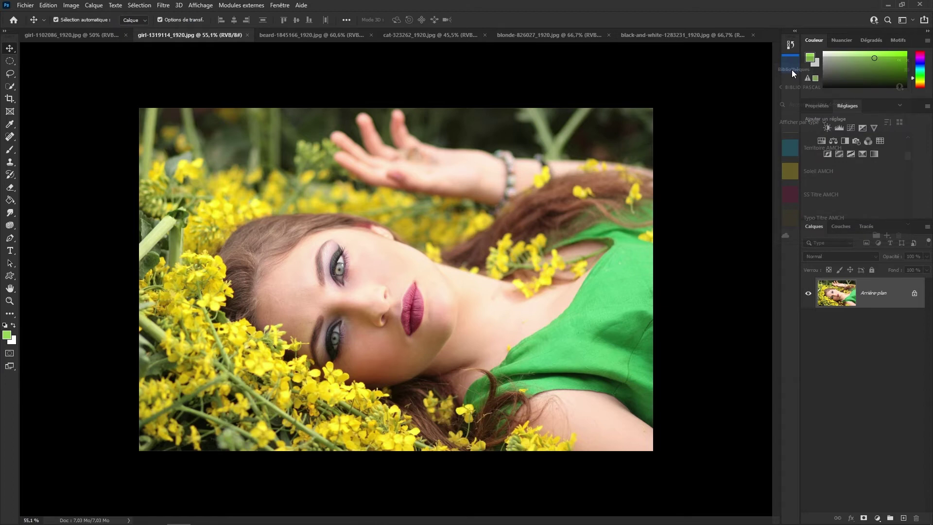
left_click_drag(791, 69, 792, 69)
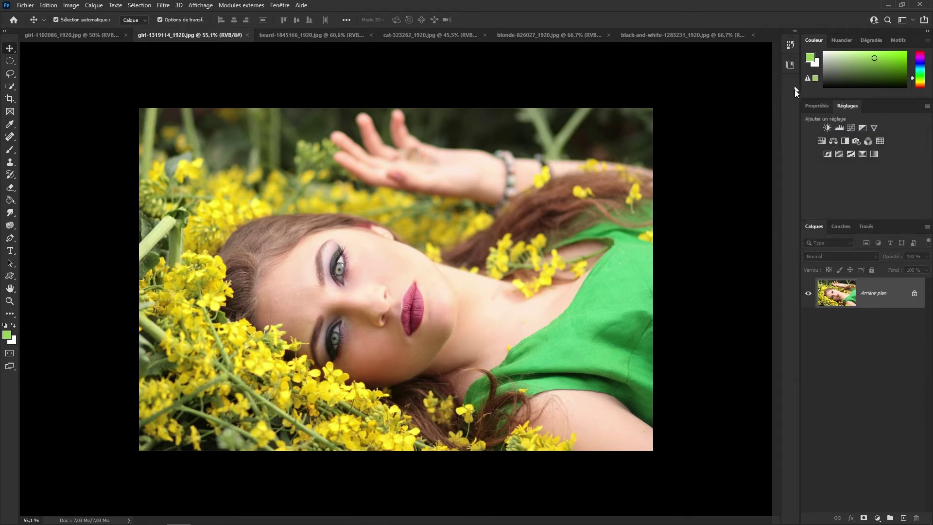
left_click_drag(782, 141, 714, 150)
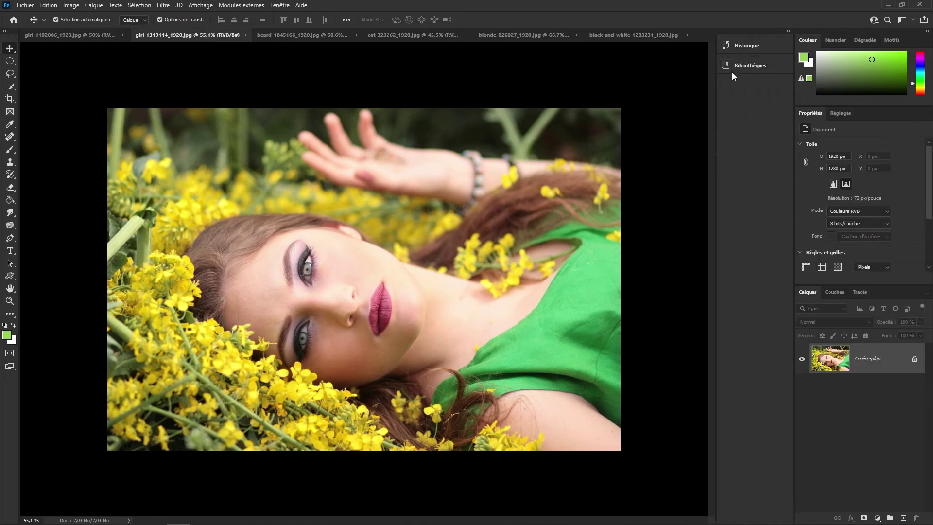
Detach Bibliothèques as an open floating panel and dock it in the Couleur panel group.
left_click_drag(726, 68, 594, 76)
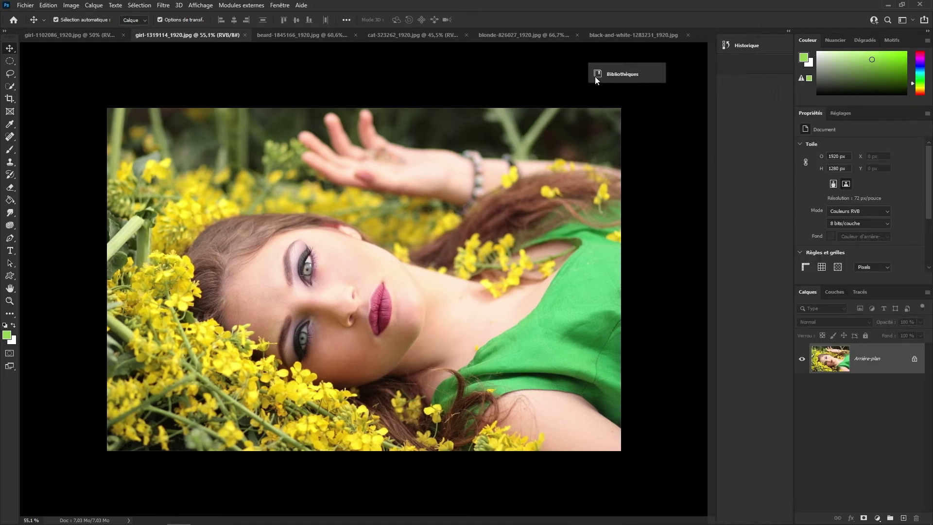
left_click(622, 75)
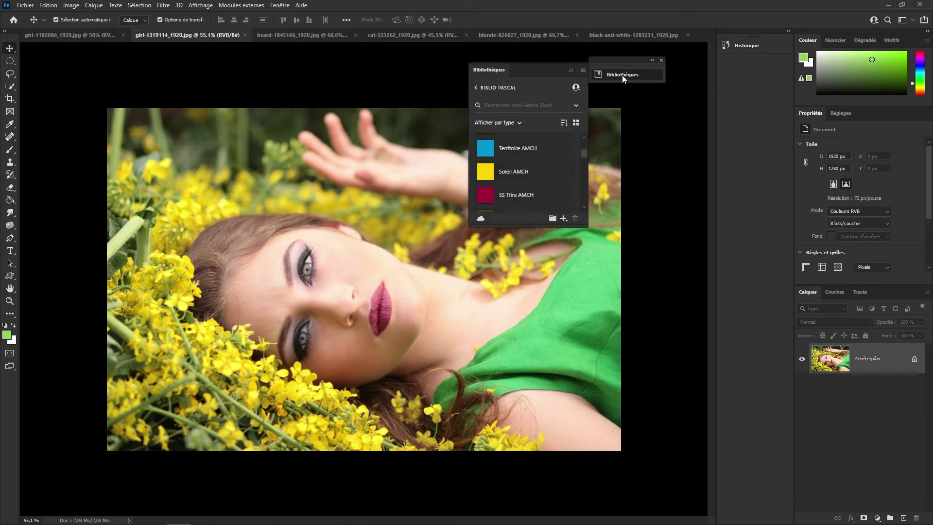
left_click_drag(490, 69, 825, 45)
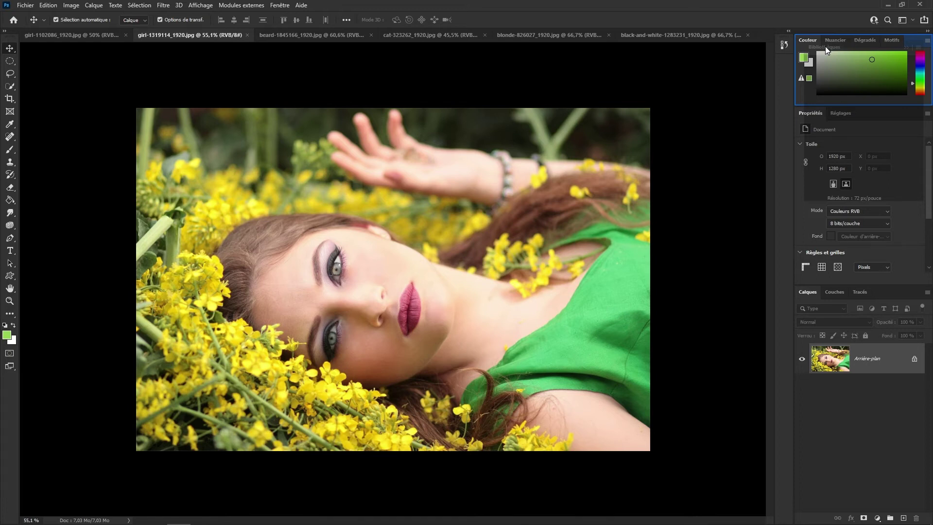
left_click_drag(825, 46, 825, 46)
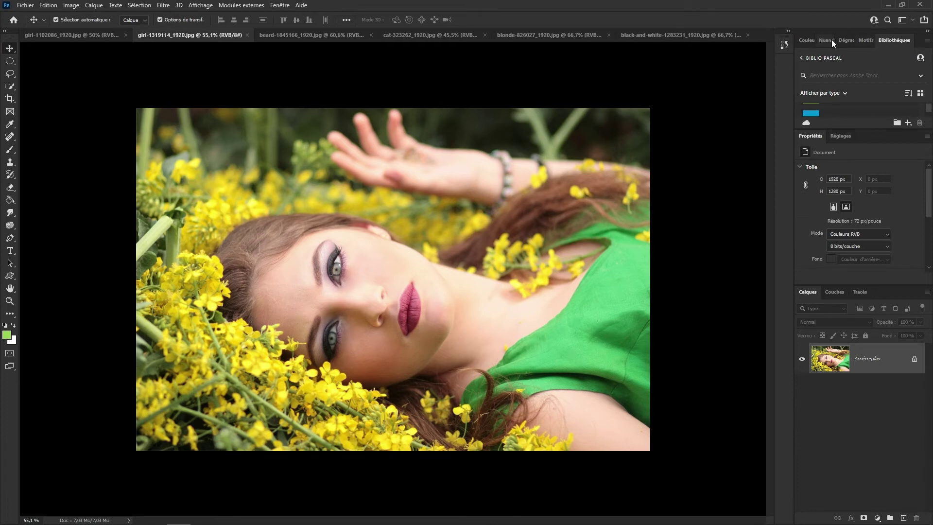
Move the Bibliothèques panel into the group with Propriétés and Réglages, and bring Couleur to the front of its group.
left_click_drag(893, 39, 859, 138)
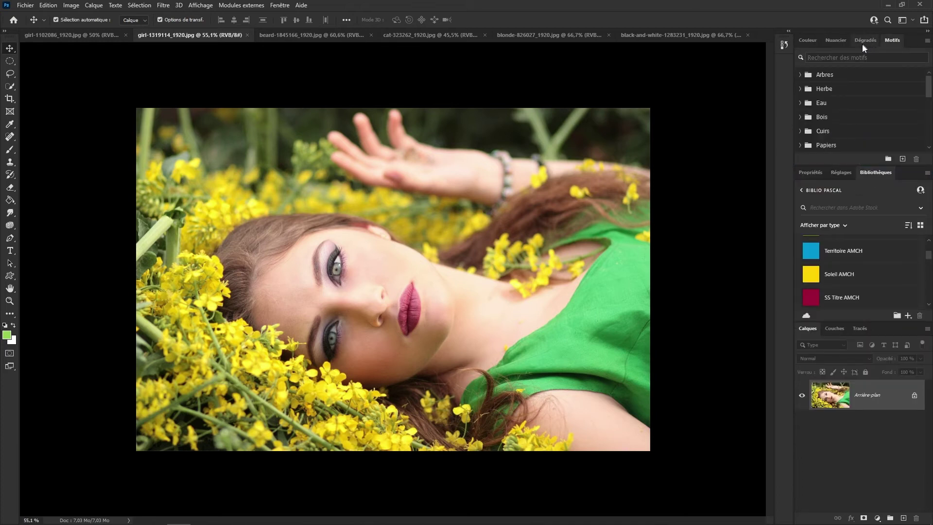
left_click(807, 40)
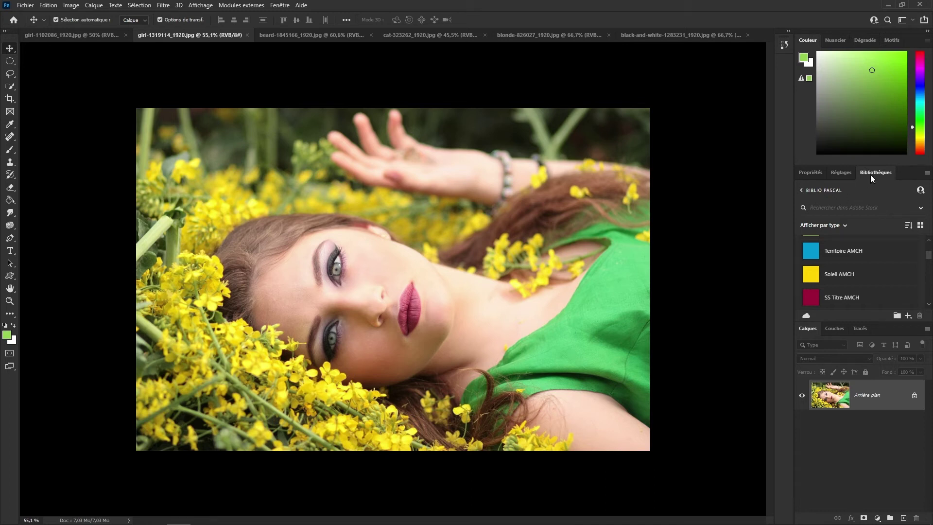
left_click_drag(843, 176, 879, 177)
Display the Caractère panel and alternate between it and Paragraphe, finishing on Caractère.
left_click(279, 5)
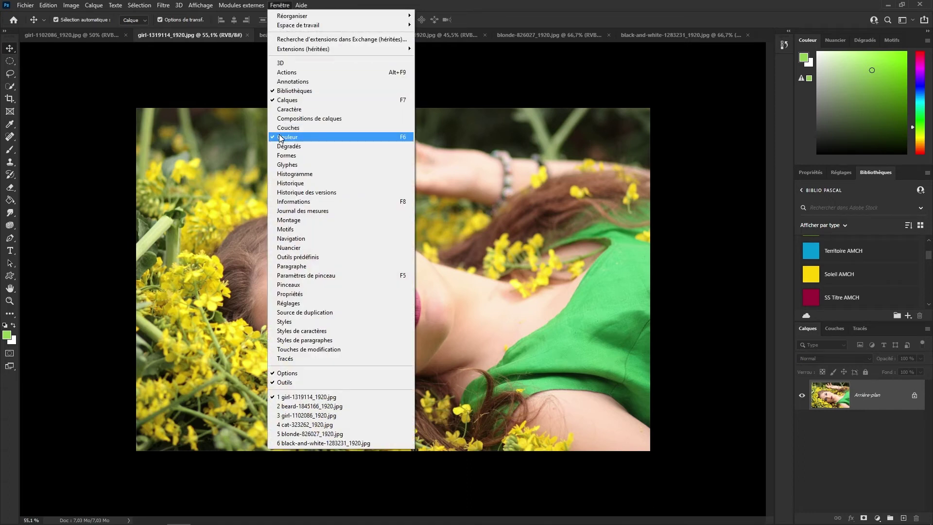
left_click(291, 110)
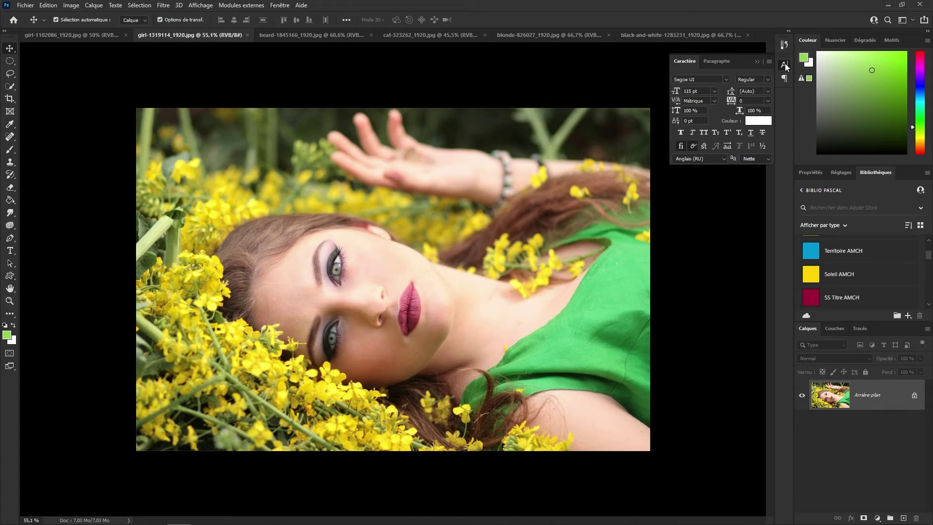
left_click(719, 62)
left_click(684, 64)
left_click(716, 63)
left_click(685, 62)
left_click(717, 63)
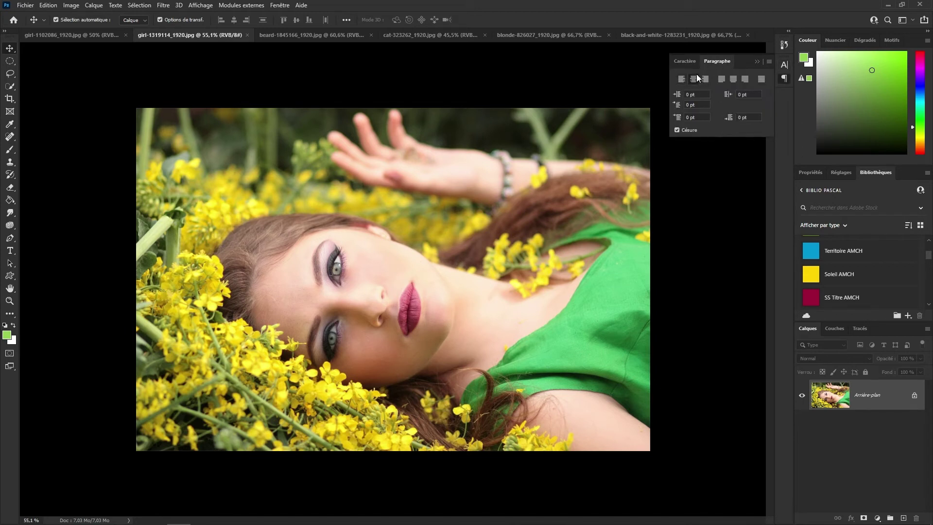
left_click(685, 62)
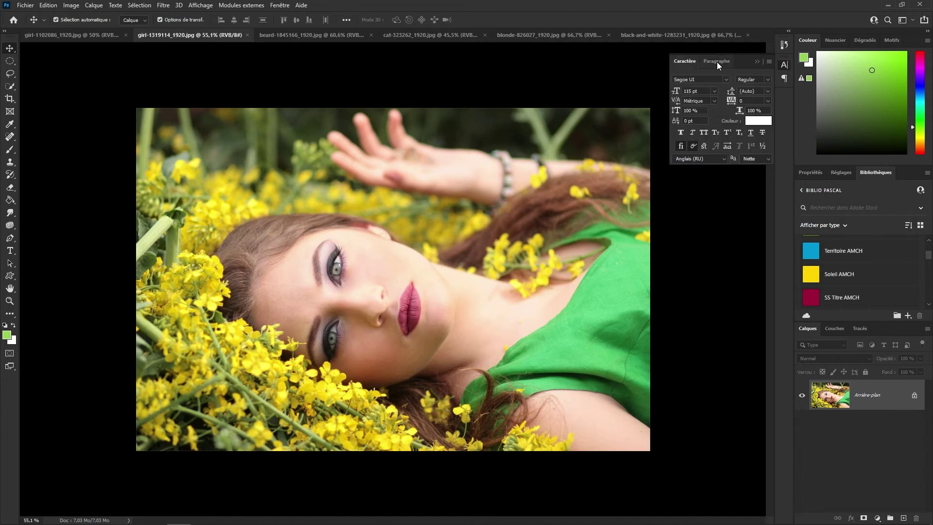
left_click(784, 78)
left_click(784, 64)
Widen the collapsed dock to show panel labels, alternate between Caractère and Paragraphe, and leave Caractère open.
left_click_drag(780, 111, 656, 128)
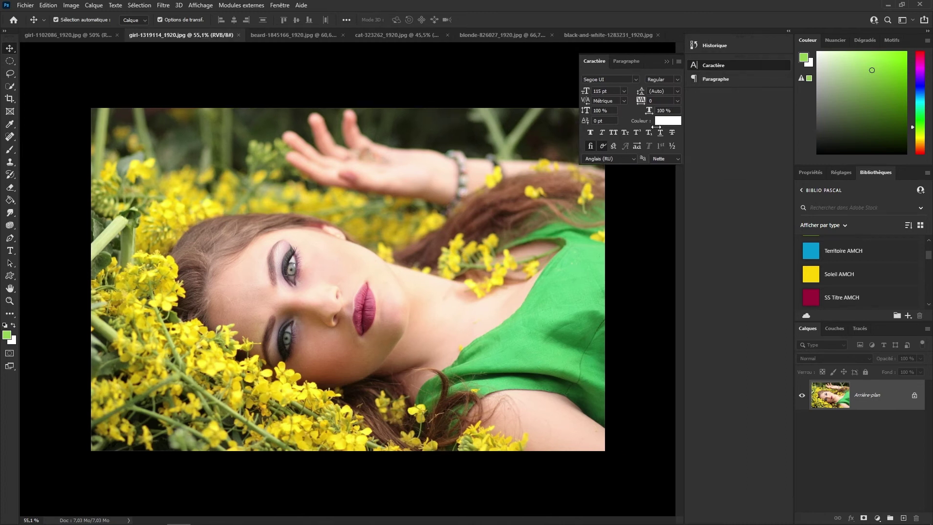
left_click(711, 64)
left_click(710, 78)
left_click(710, 78)
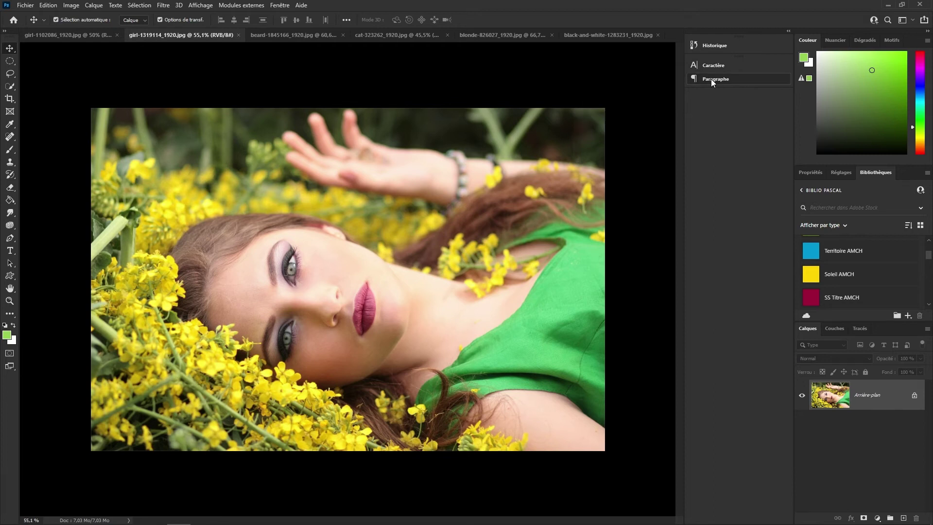
left_click(713, 65)
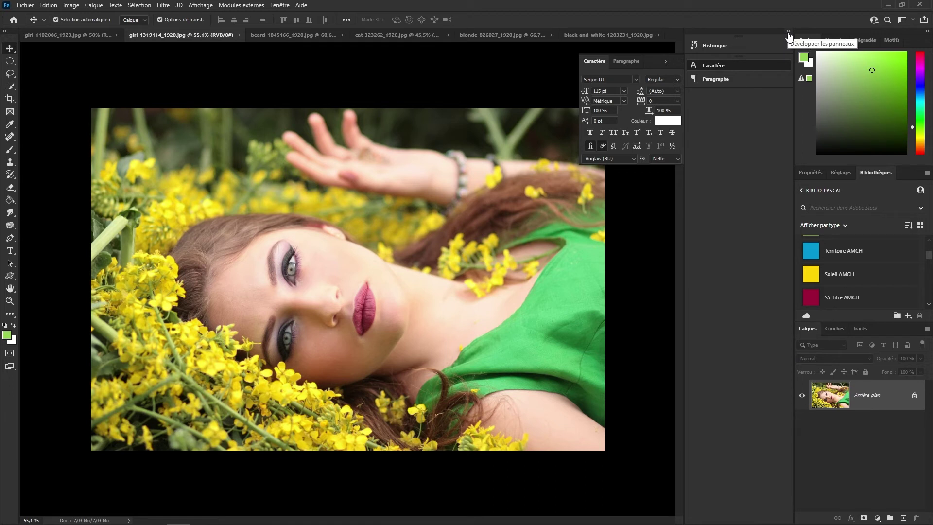
Expand and collapse the dock holding Historique and Caractère, narrow its collapsed form to icons only, and leave the dock expanded.
left_click(788, 33)
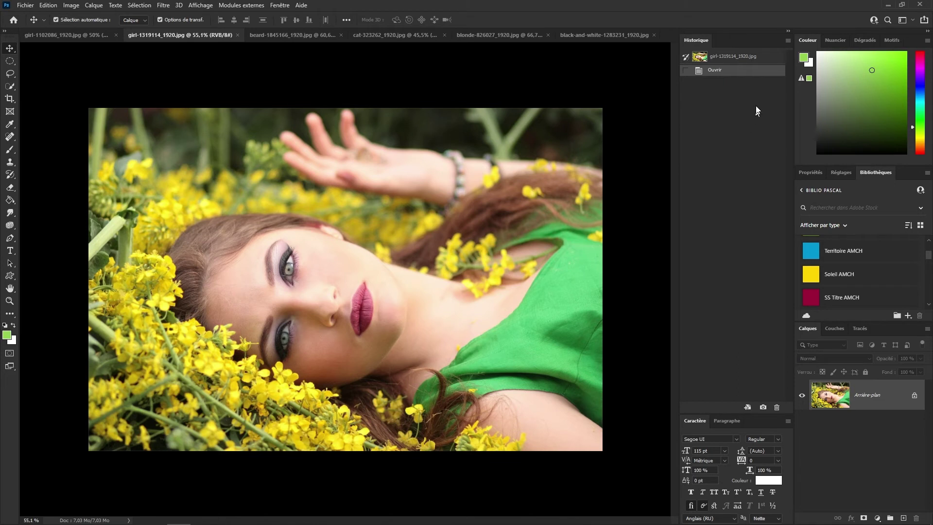
left_click(789, 32)
left_click(721, 67)
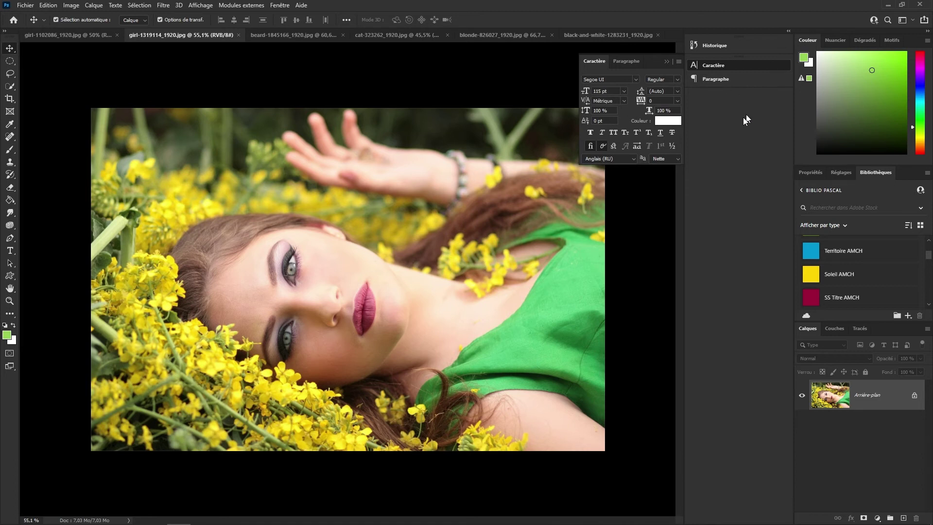
left_click_drag(685, 190, 777, 184)
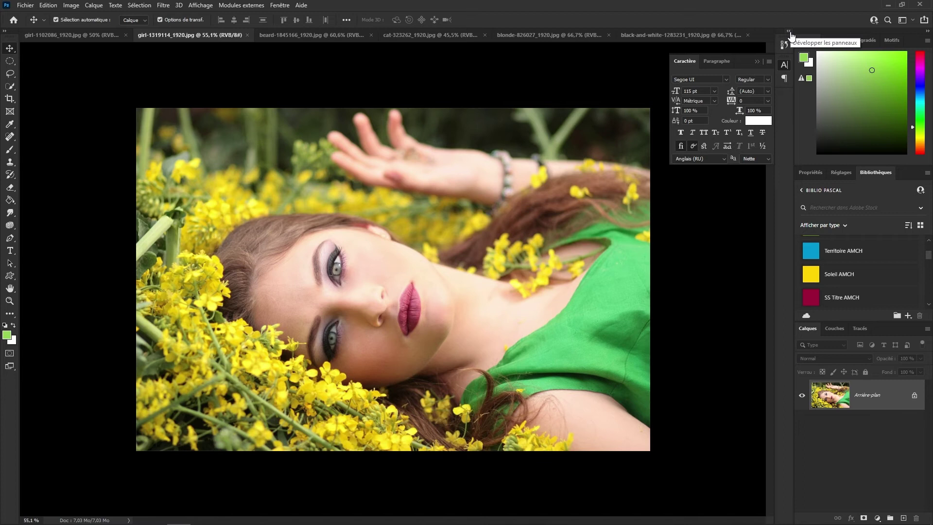
left_click(789, 33)
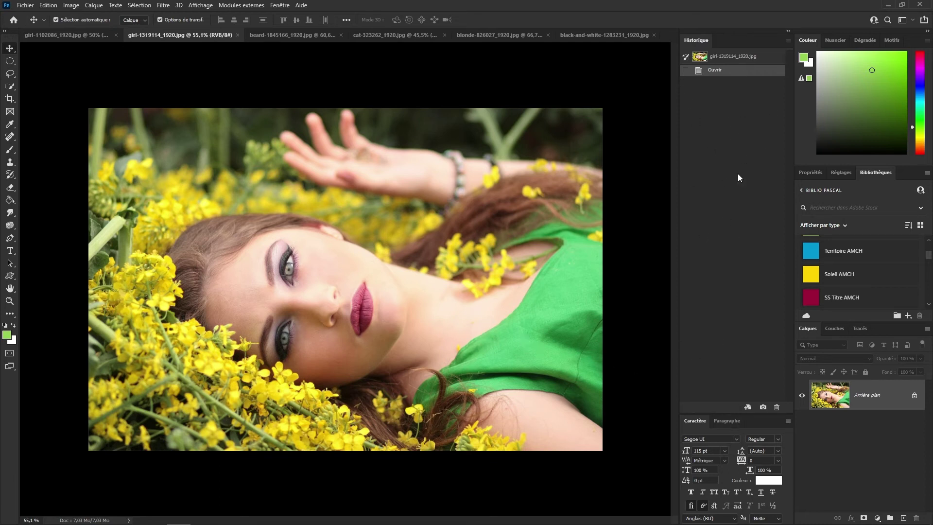
Minimise the Historique panel to its tab, and alternately minimise and restore the Couleur group, leaving Couleur open.
double_click(697, 43)
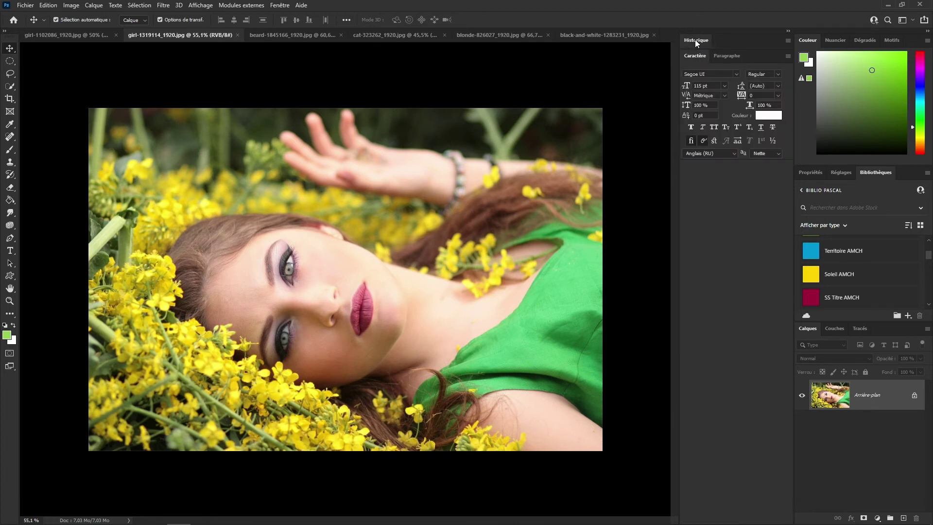
double_click(808, 40)
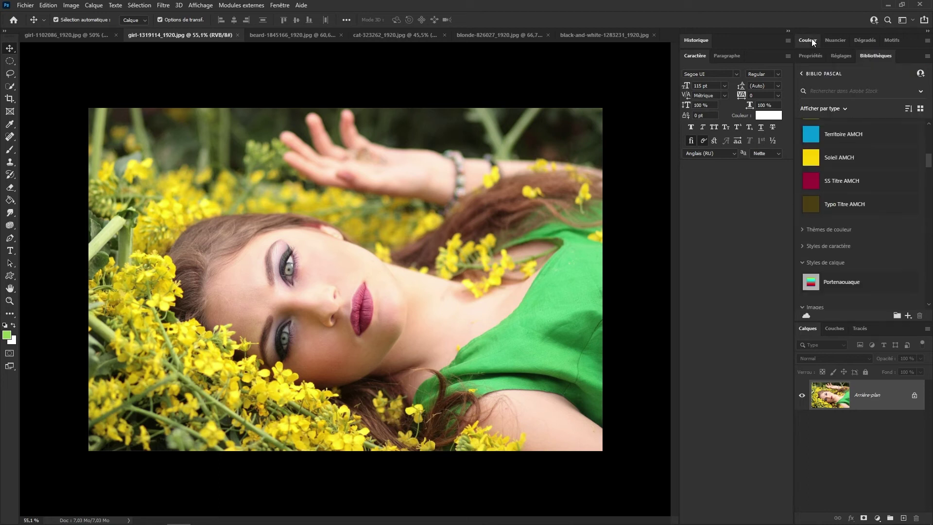
left_click(811, 40)
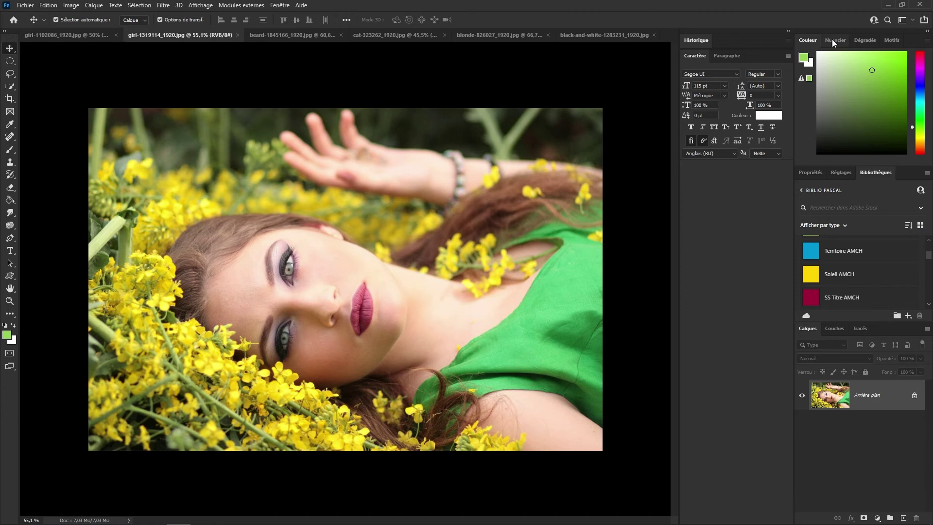
double_click(805, 38)
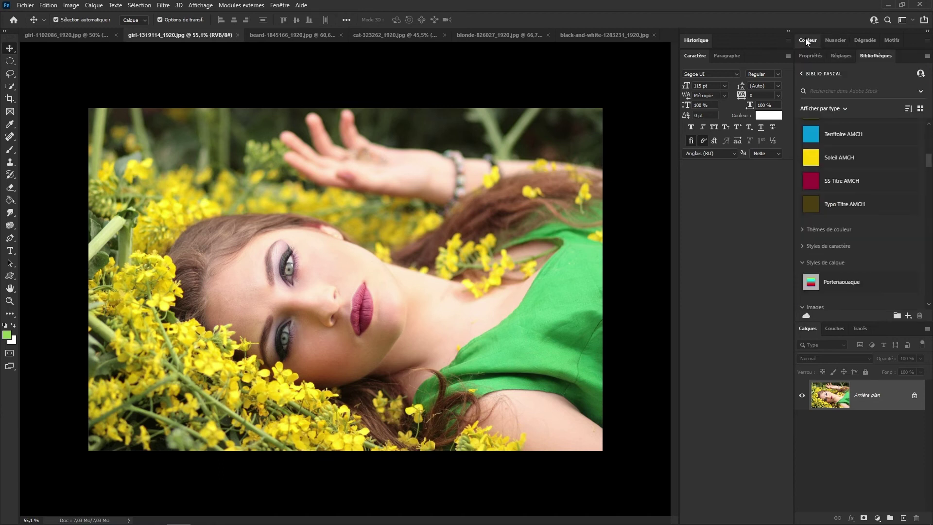
left_click(805, 39)
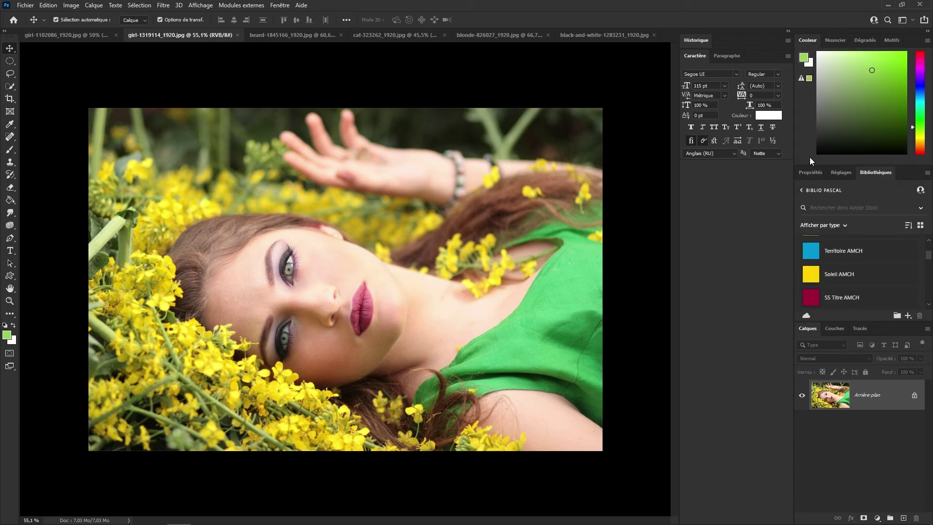
Bring Propriétés to the front of its group, and minimise both the Couleur and Propriétés groups to their tabs.
left_click(810, 175)
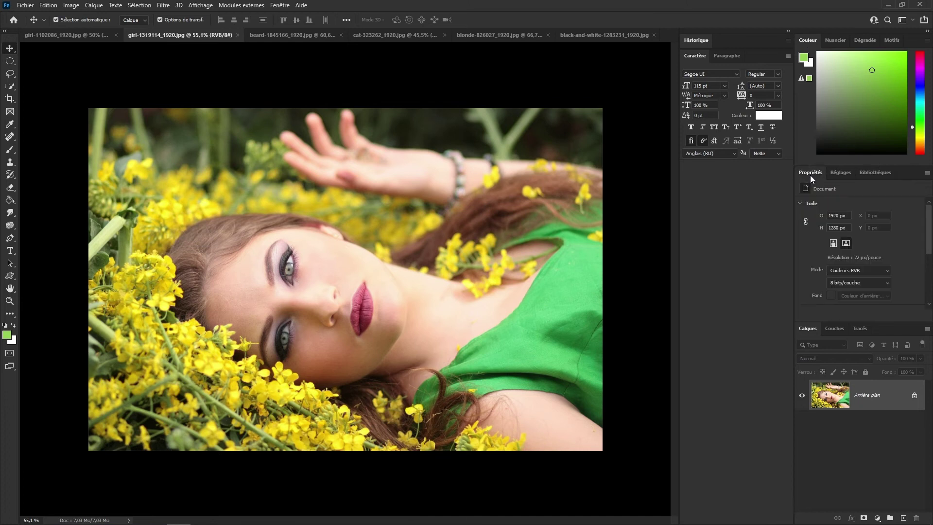
double_click(806, 39)
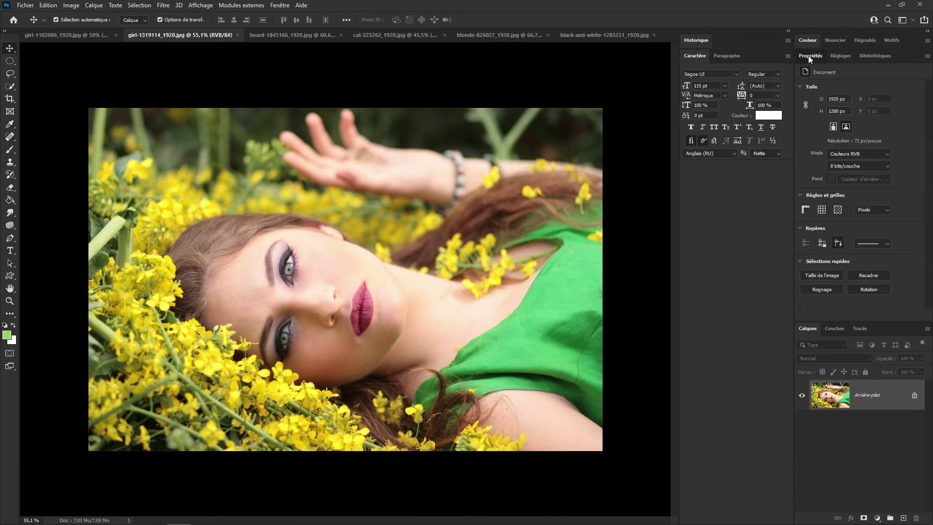
double_click(809, 55)
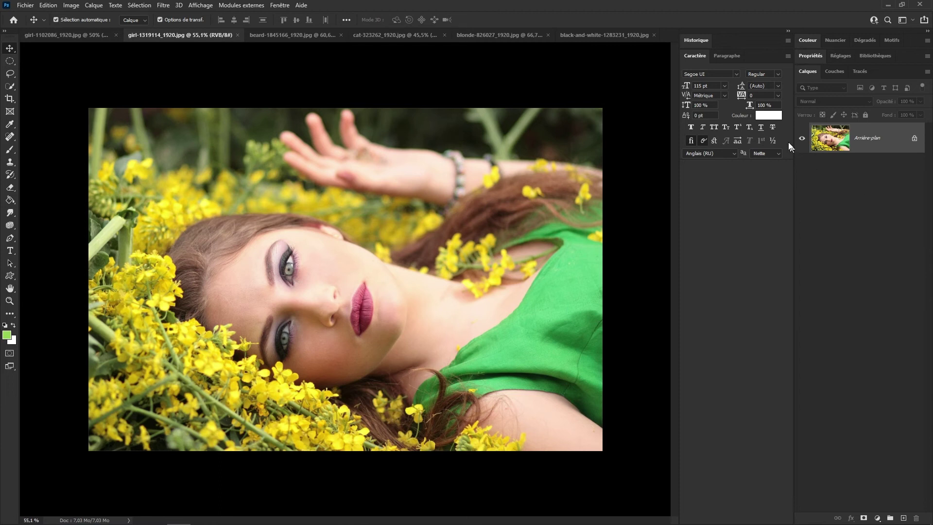
Collapse the dock holding Historique and Caractère to icons, view the list of workspaces, and expand the dock again.
left_click(786, 32)
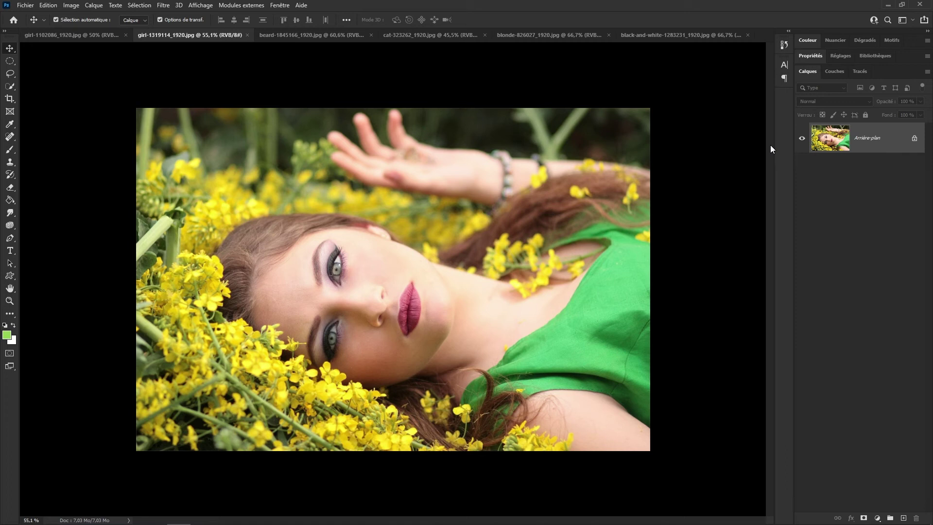
left_click(913, 20)
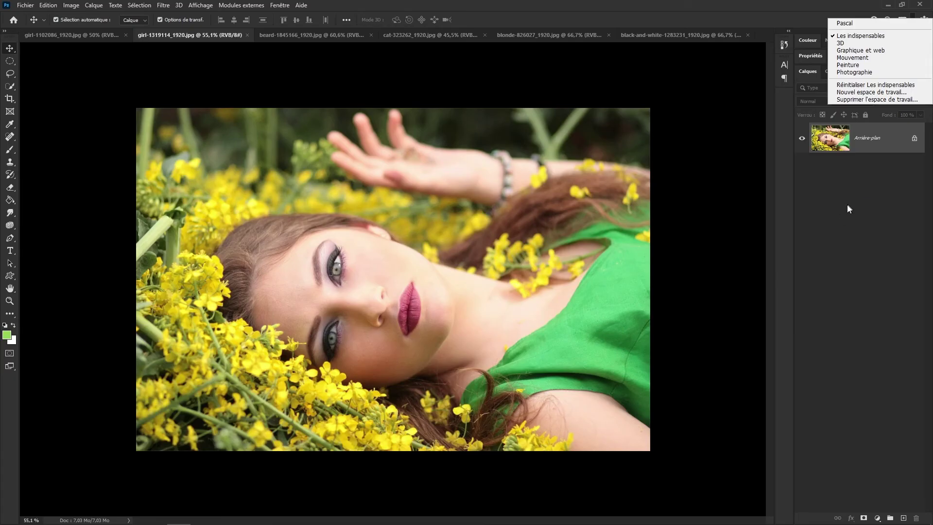
left_click(847, 203)
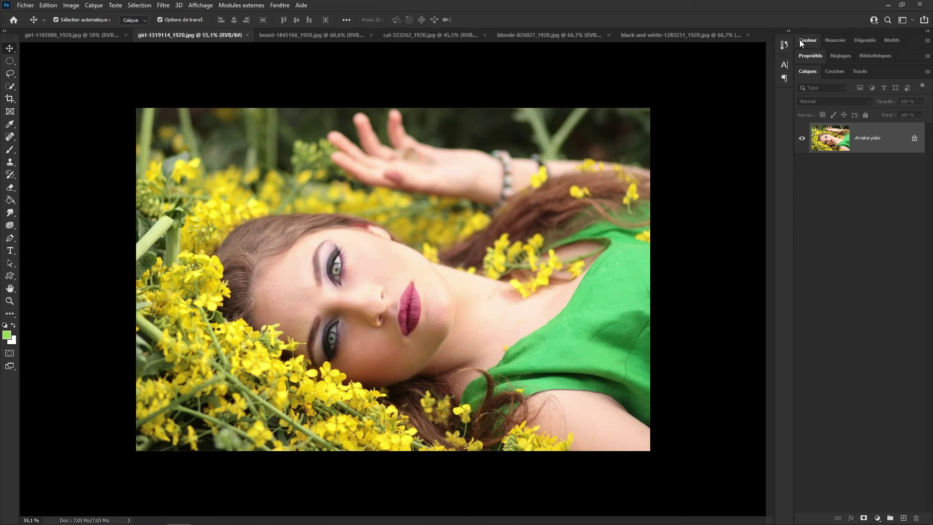
left_click(789, 31)
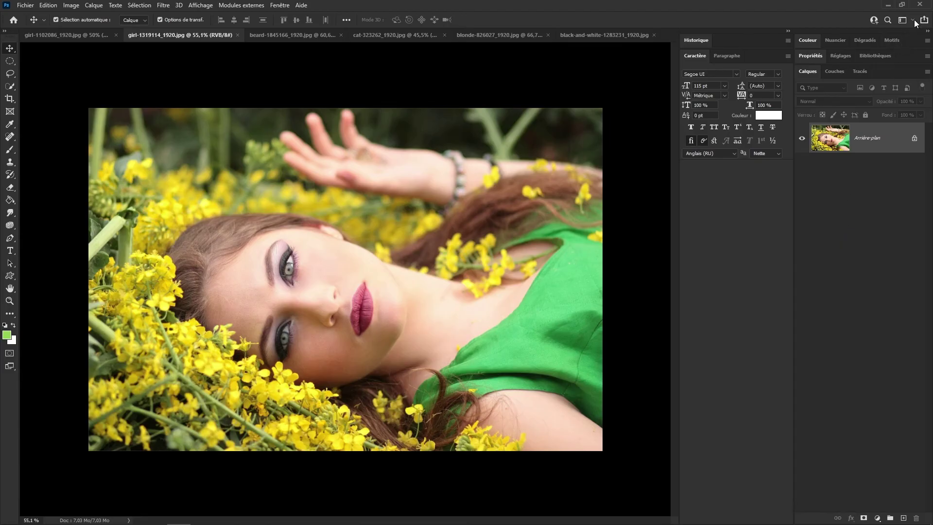
Open the list of workspaces and workspace management options.
left_click(913, 20)
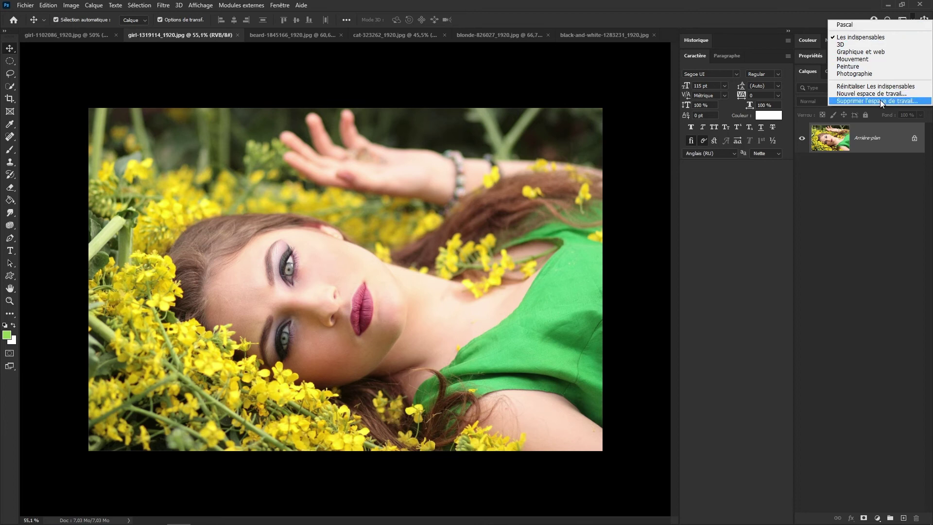